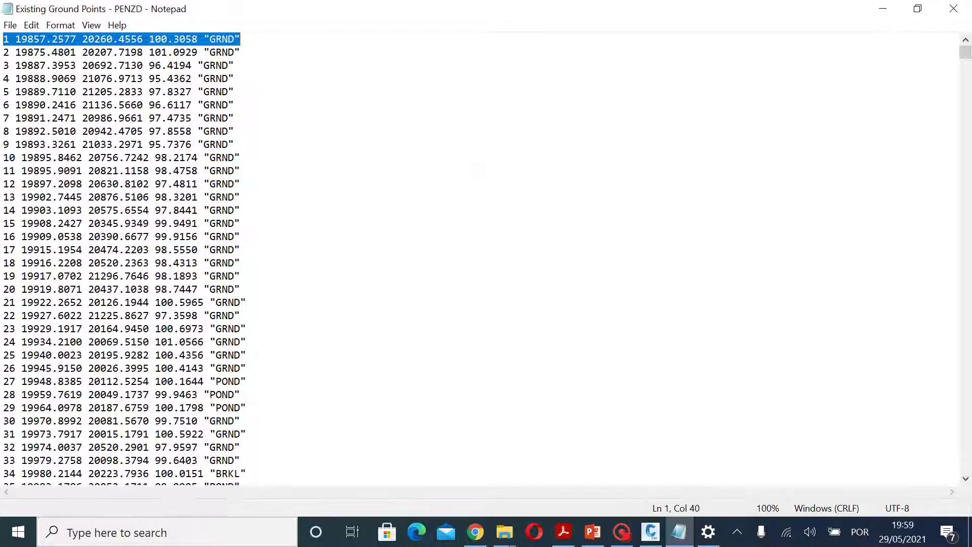
- Examine the columns of the Existing Ground Points file: point number, easting, northing, elevation and description codes such as GRND and POND
left_click(186, 184)
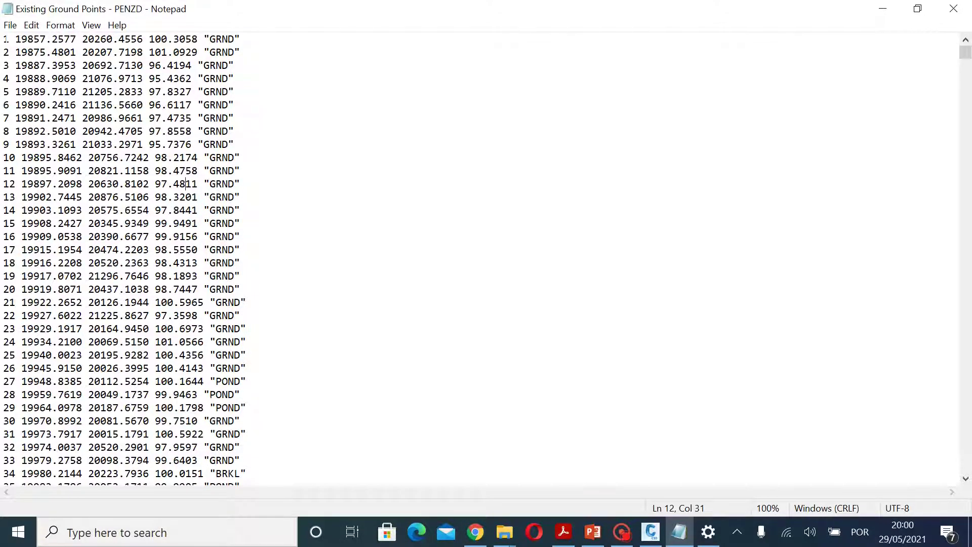
left_click_drag(4, 38, 241, 39)
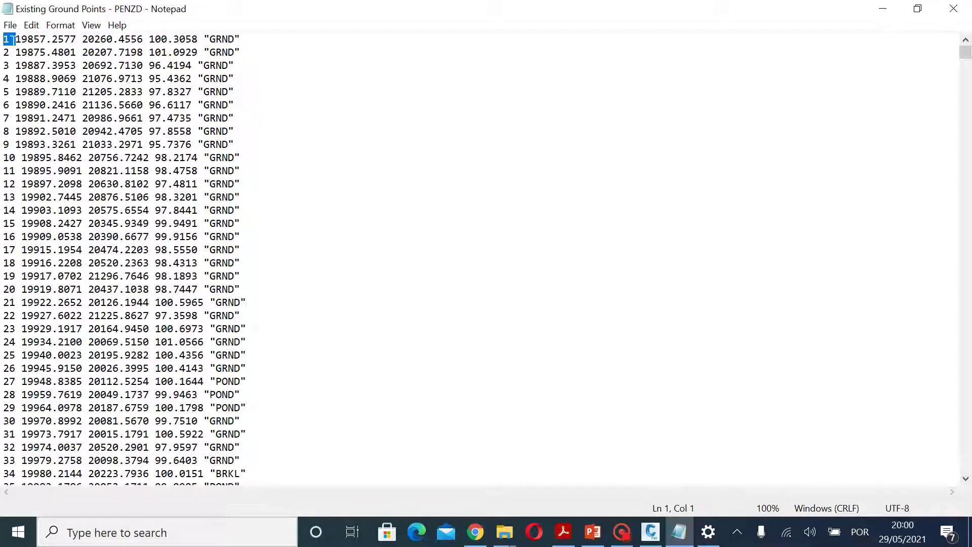
left_click_drag(4, 39, 4, 65)
left_click_drag(16, 39, 76, 38)
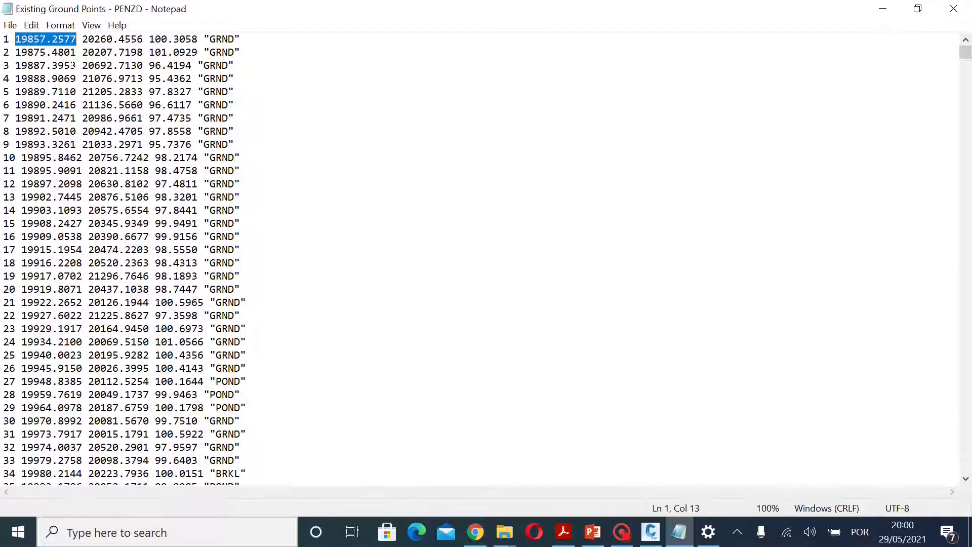
left_click_drag(83, 39, 142, 39)
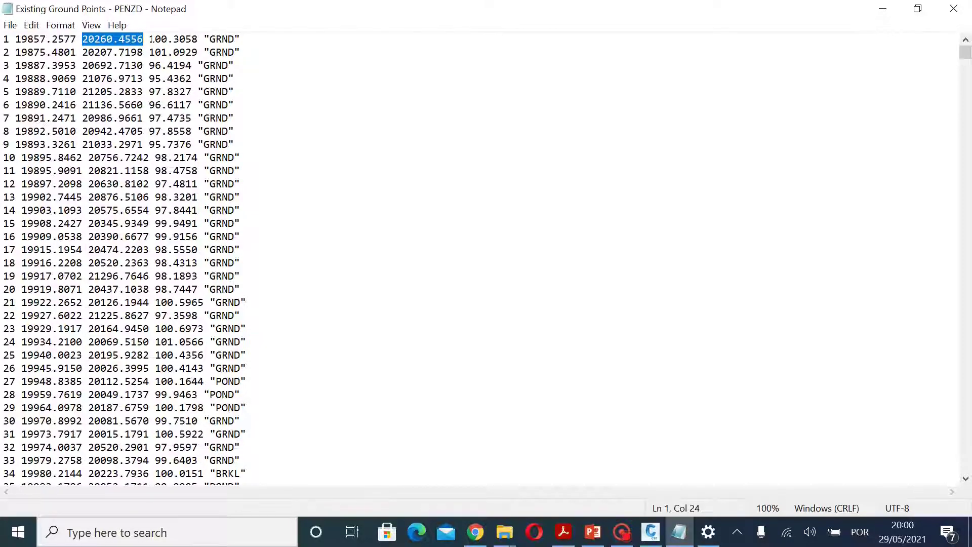
left_click_drag(149, 39, 197, 39)
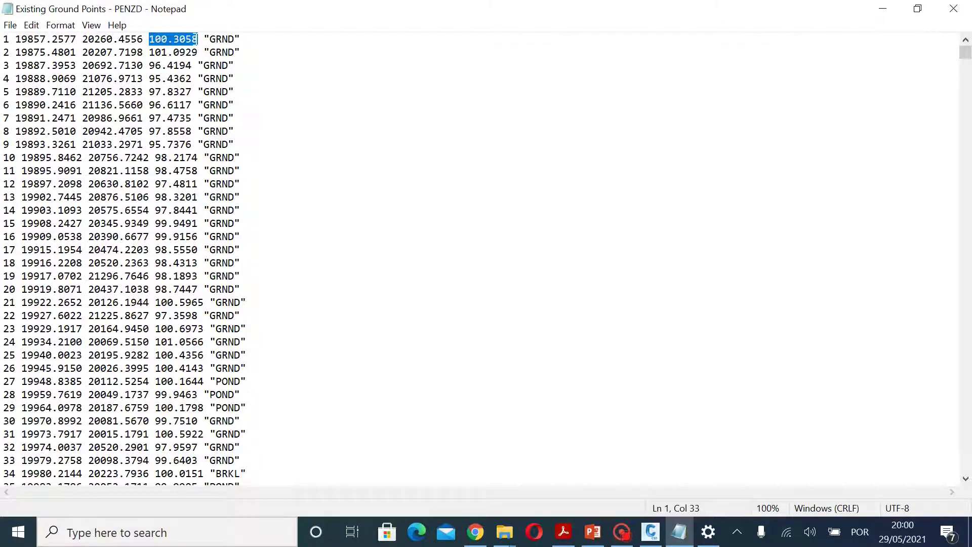
left_click_drag(241, 39, 205, 39)
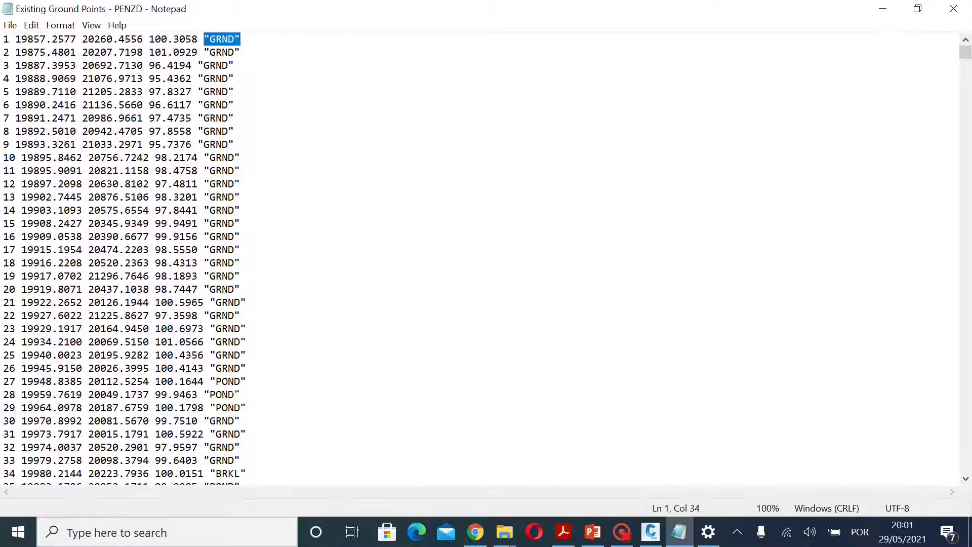
left_click(231, 394)
left_click_drag(231, 394, 211, 394)
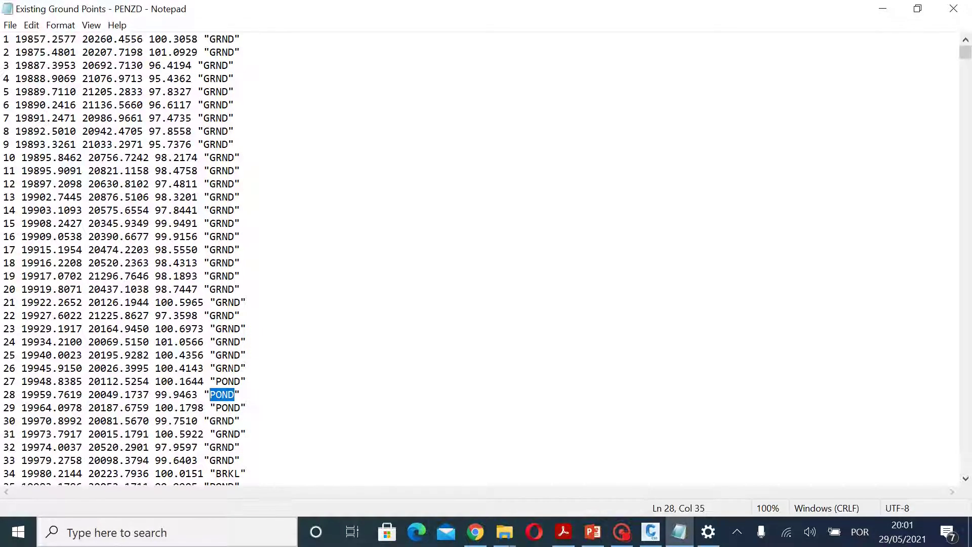
scroll(231, 377, "down", 5)
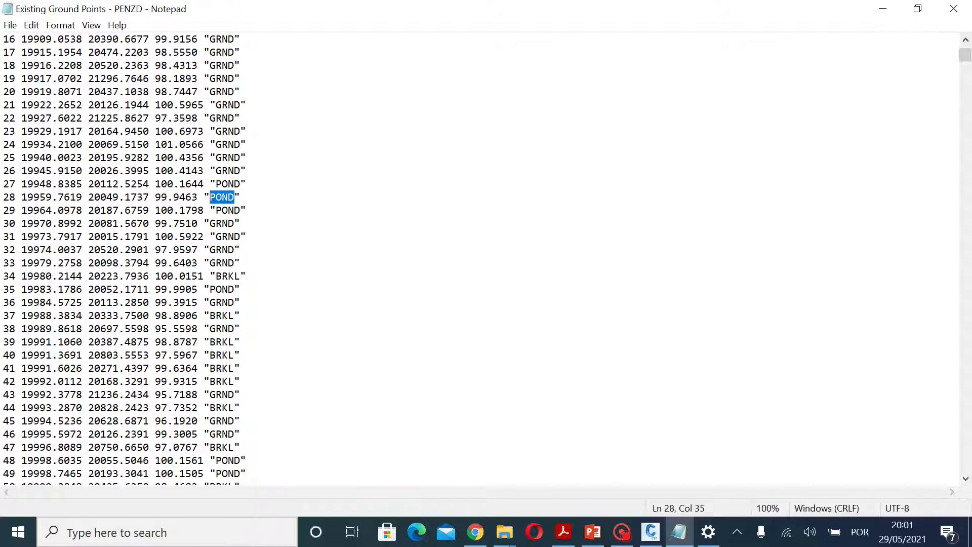
- Switch to Civil 3D and turn on the display of the classic menu bar
left_click(650, 531)
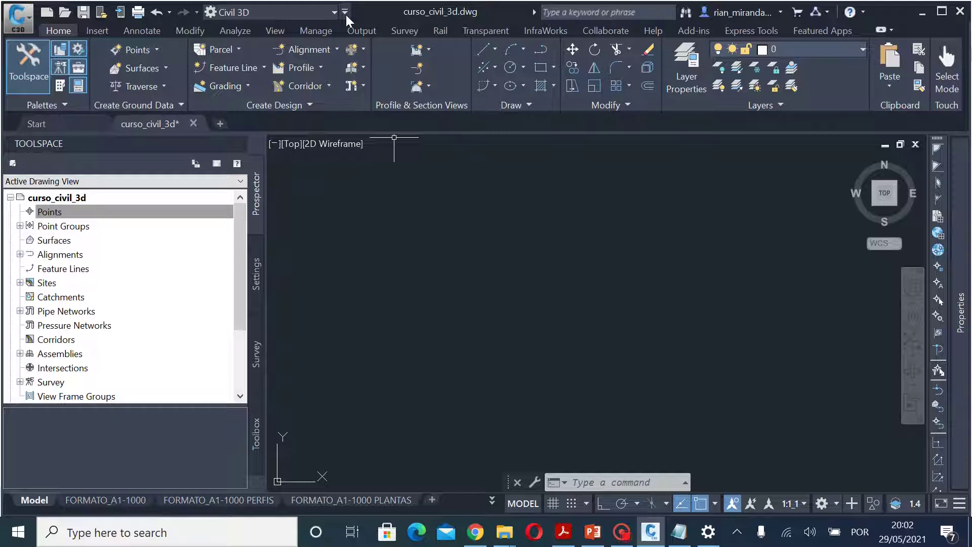
left_click(345, 12)
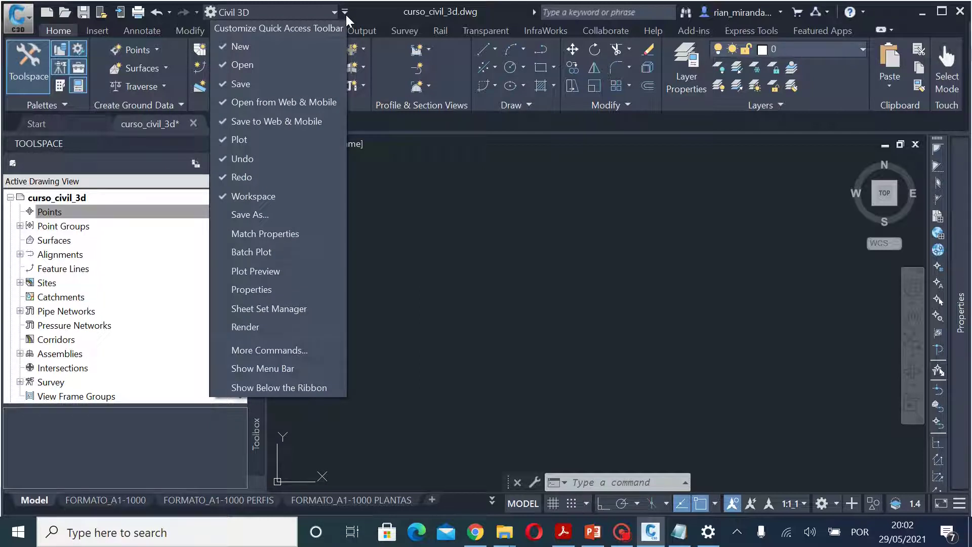
left_click(299, 371)
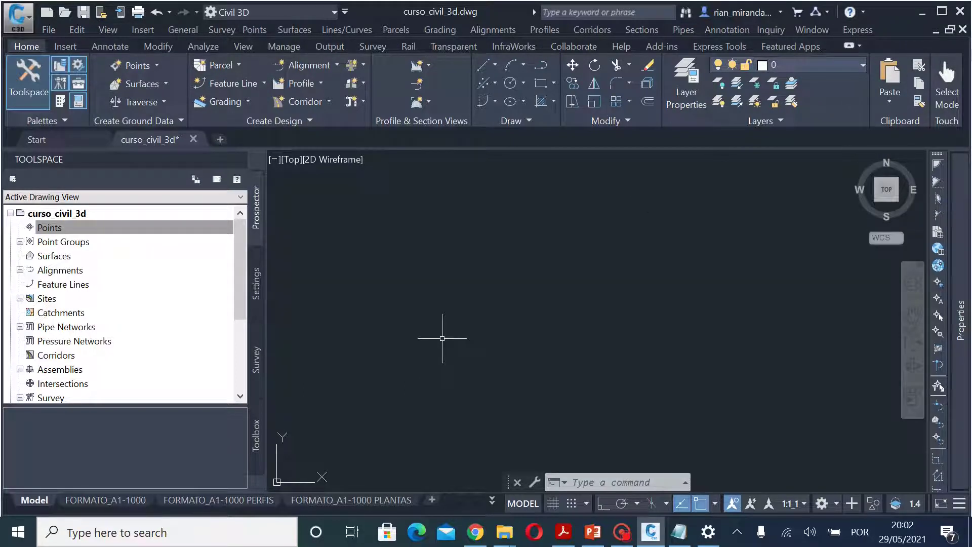
- Start importing points and add the Existing Ground Points - PENZD text file as the source
left_click(265, 33)
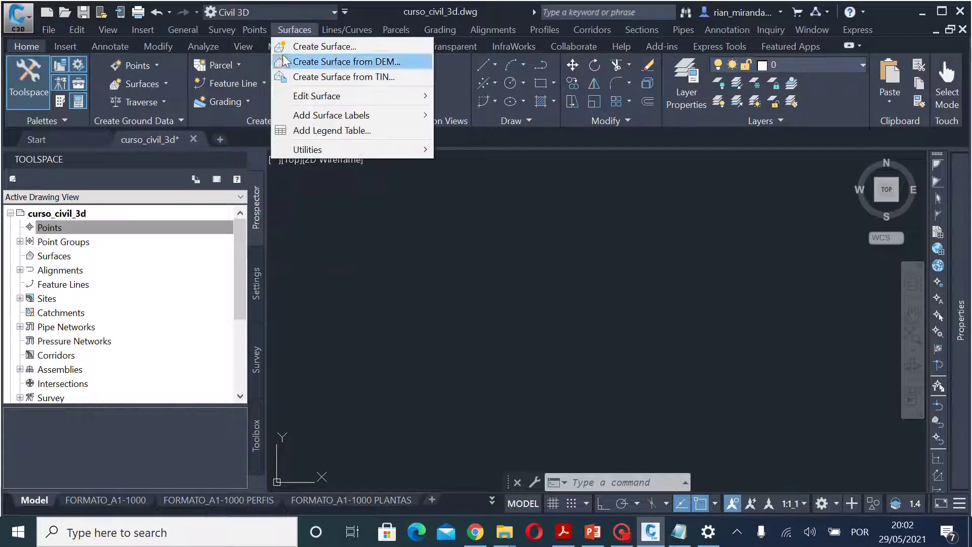
mouse_move(302, 178)
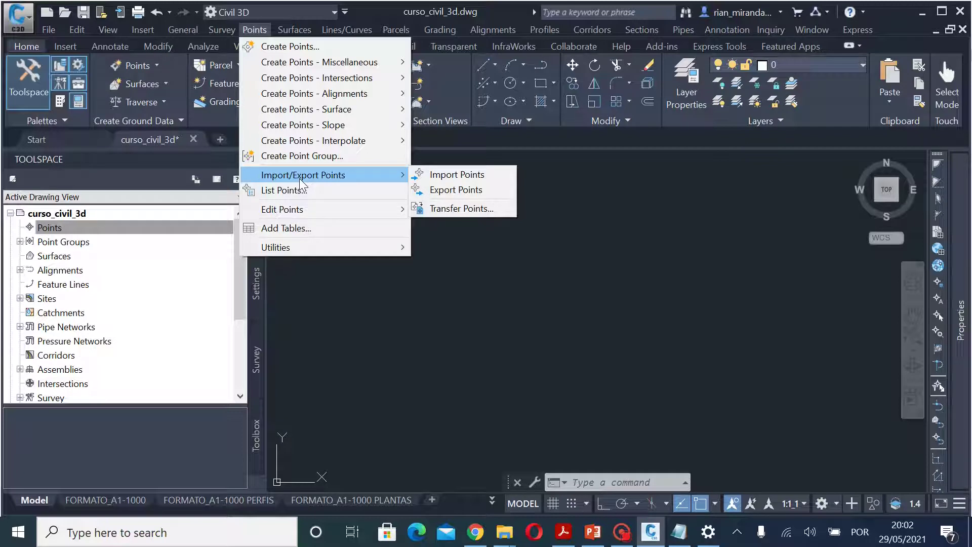
left_click(437, 176)
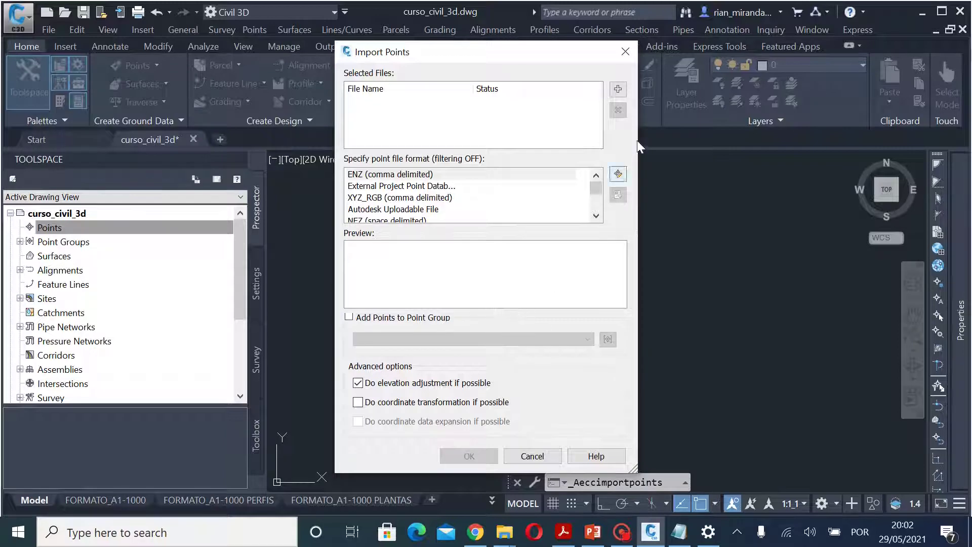
left_click(624, 95)
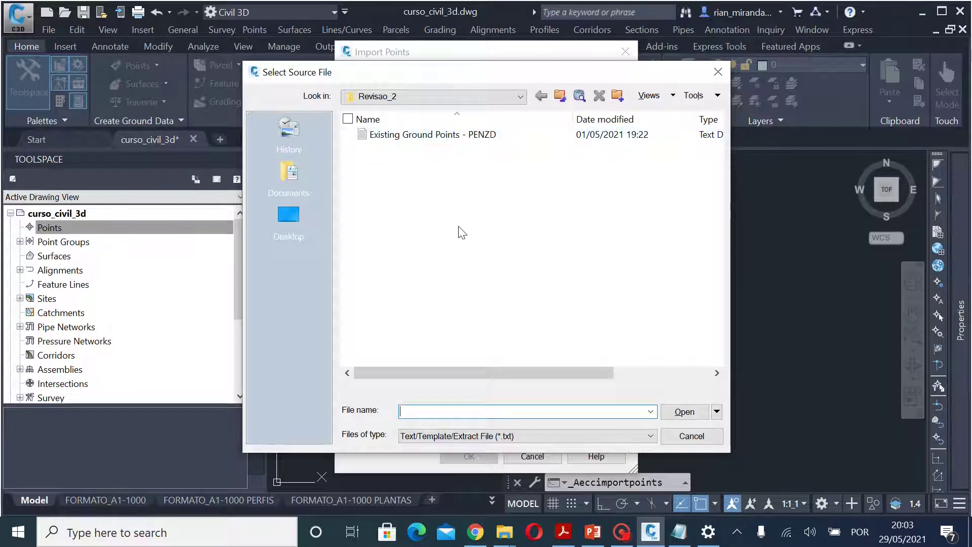
left_click(427, 134)
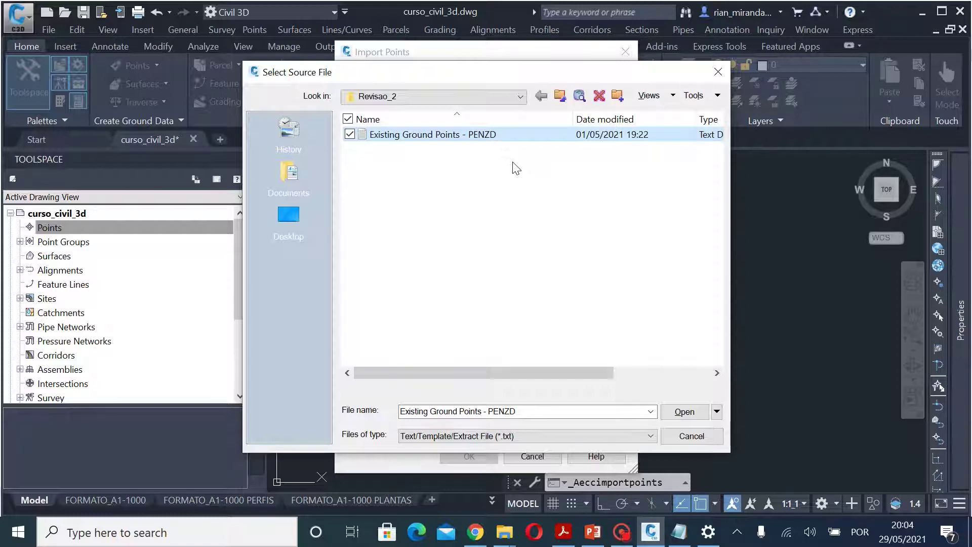
left_click(681, 415)
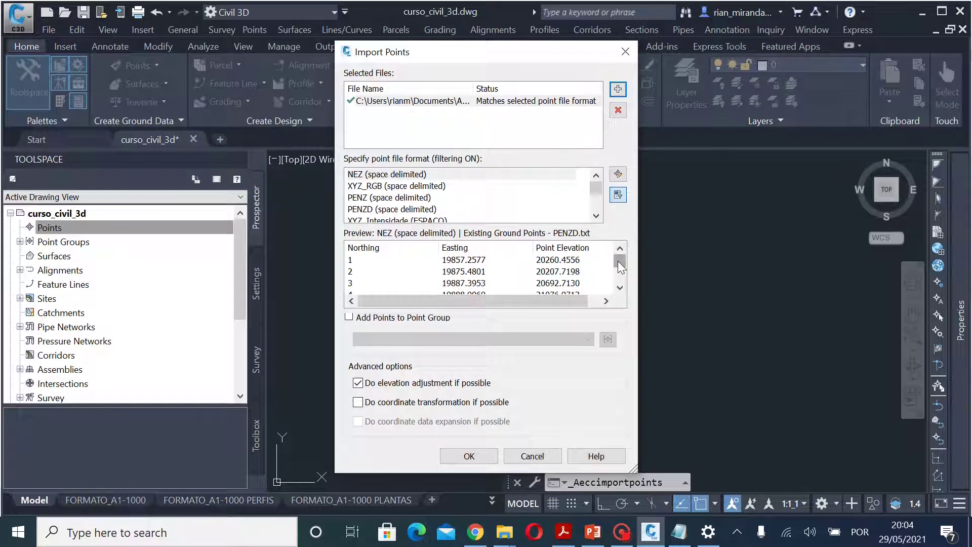
- Compare the NEZ and PENZ formats in the import preview and set the point file format to PENZD (space delimited)
mouse_move(617, 260)
left_mouse_down()
mouse_move(617, 280)
mouse_move(620, 253)
left_mouse_up()
left_click(360, 177)
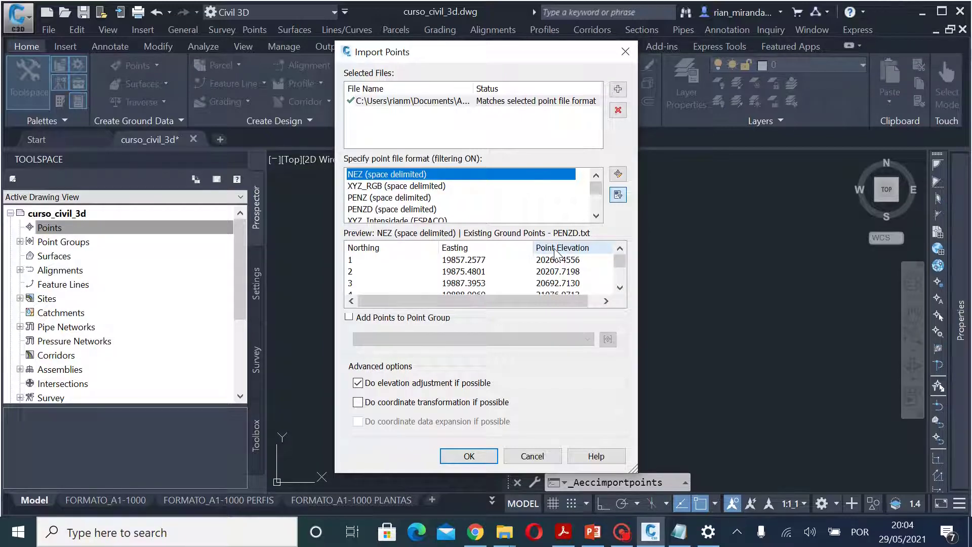
left_click(417, 201)
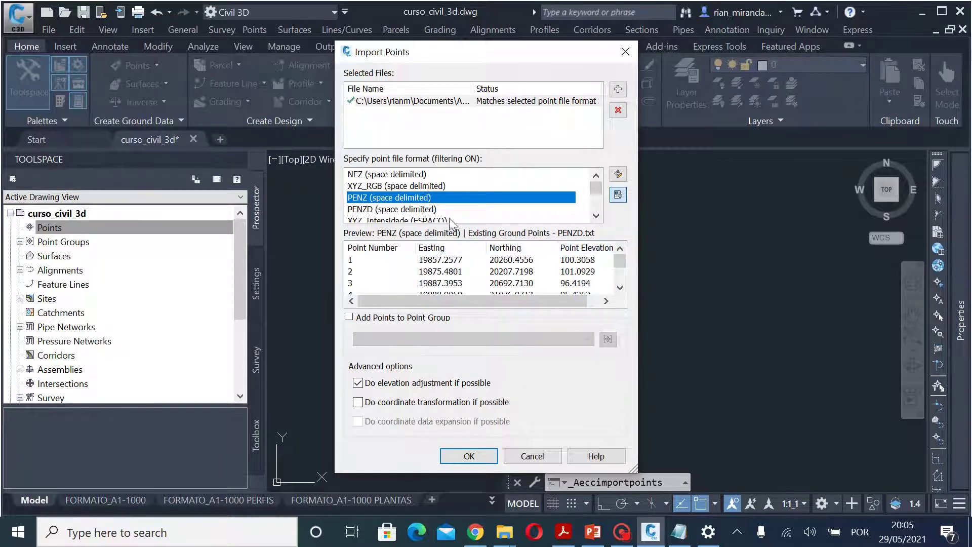
left_click(371, 210)
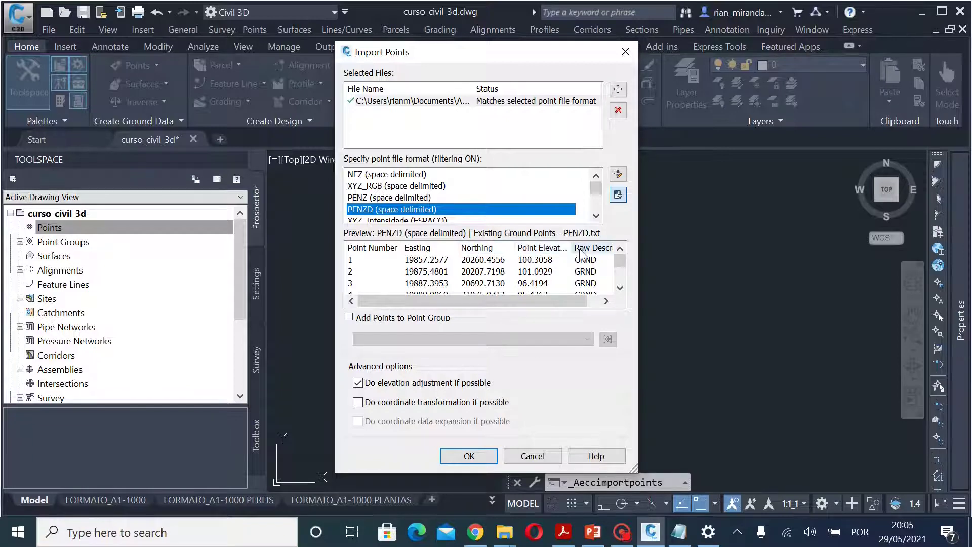
mouse_move(543, 297)
left_mouse_down()
mouse_move(568, 302)
mouse_move(529, 300)
left_mouse_up()
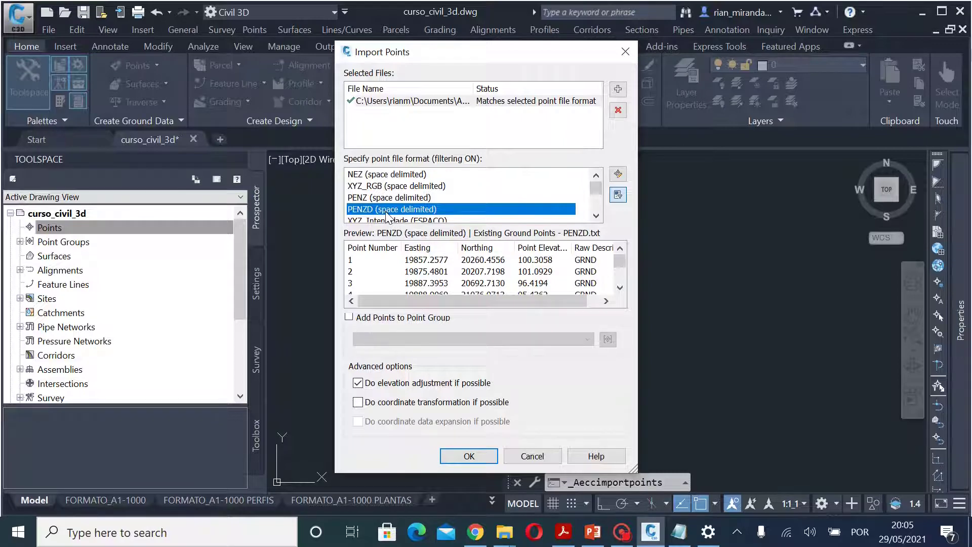
- Assign the points to a new point group named Grupo 1 and run the import
left_click(382, 319)
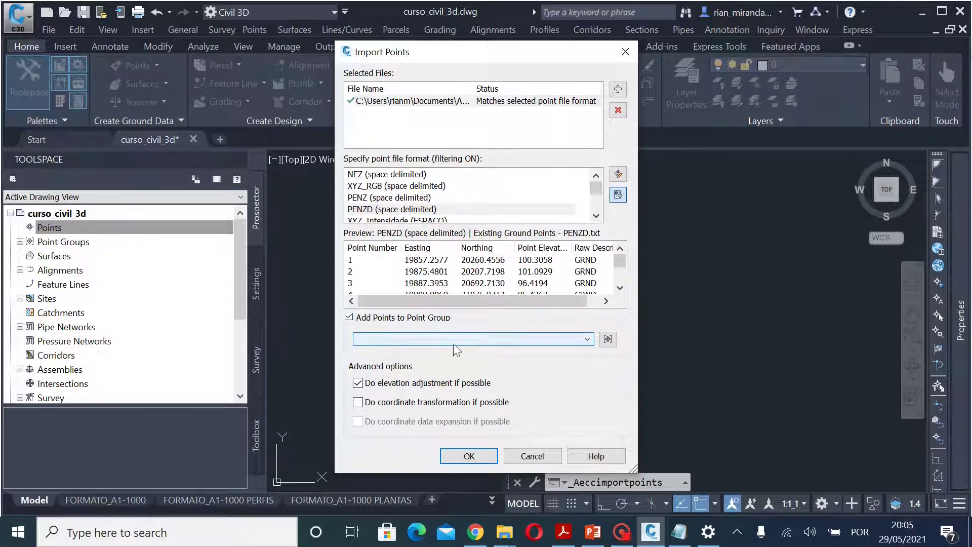
left_click(482, 338)
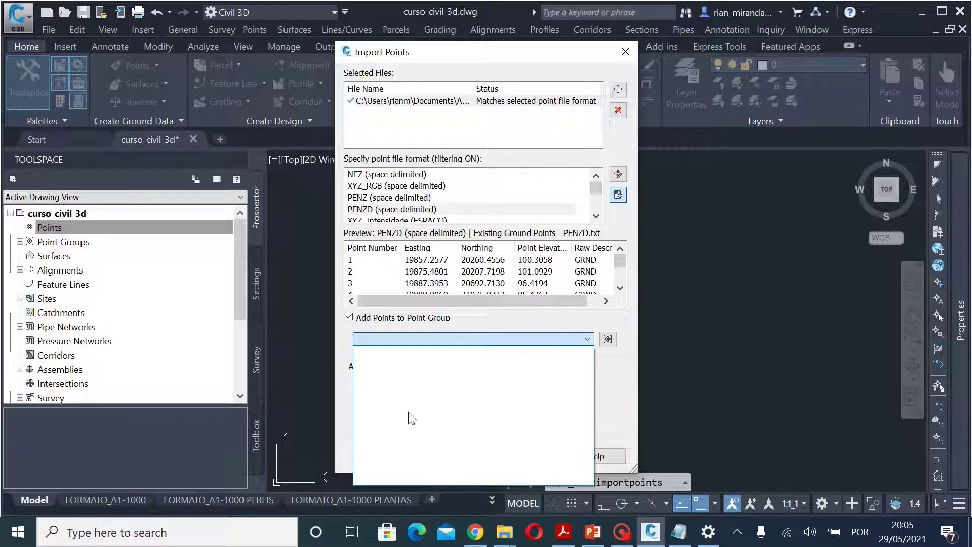
left_click(620, 357)
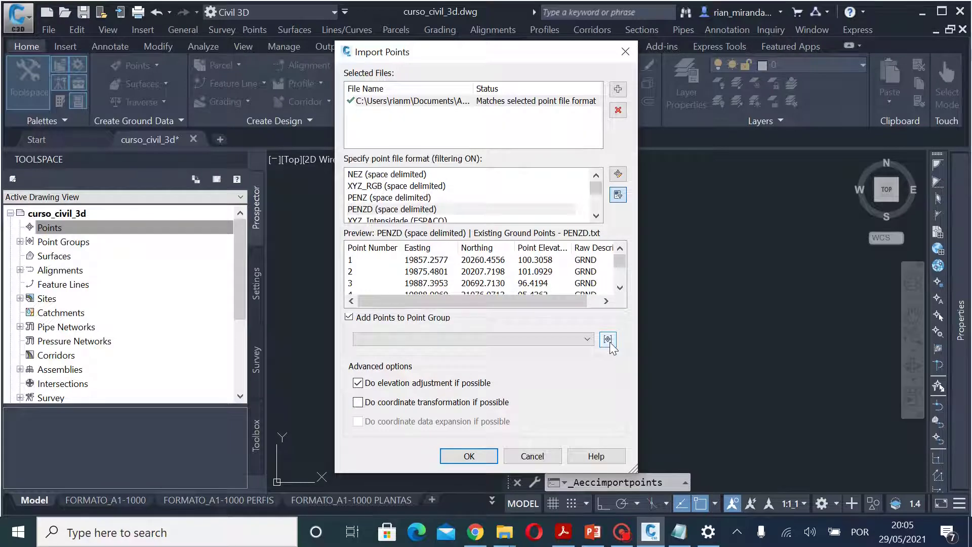
left_click(608, 341)
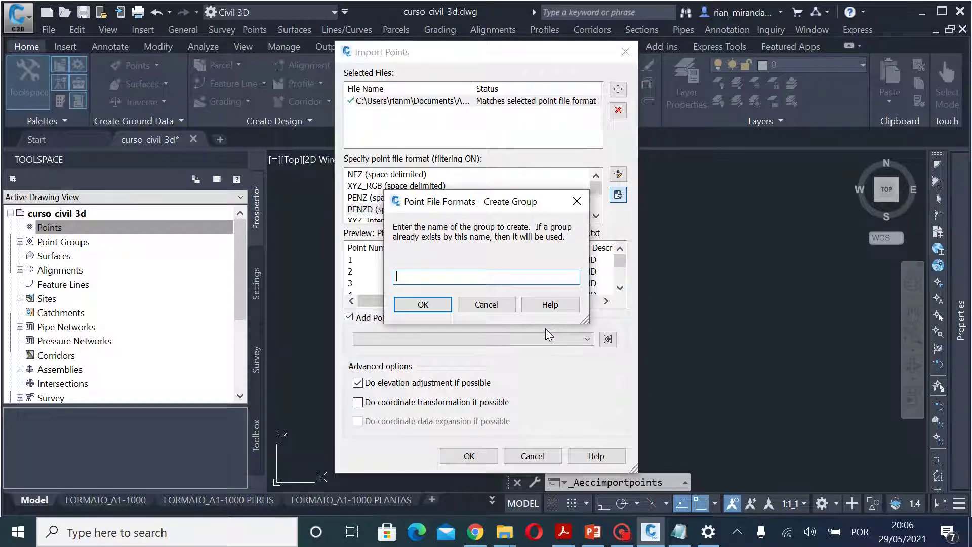
type("Grupo 1")
left_click(423, 305)
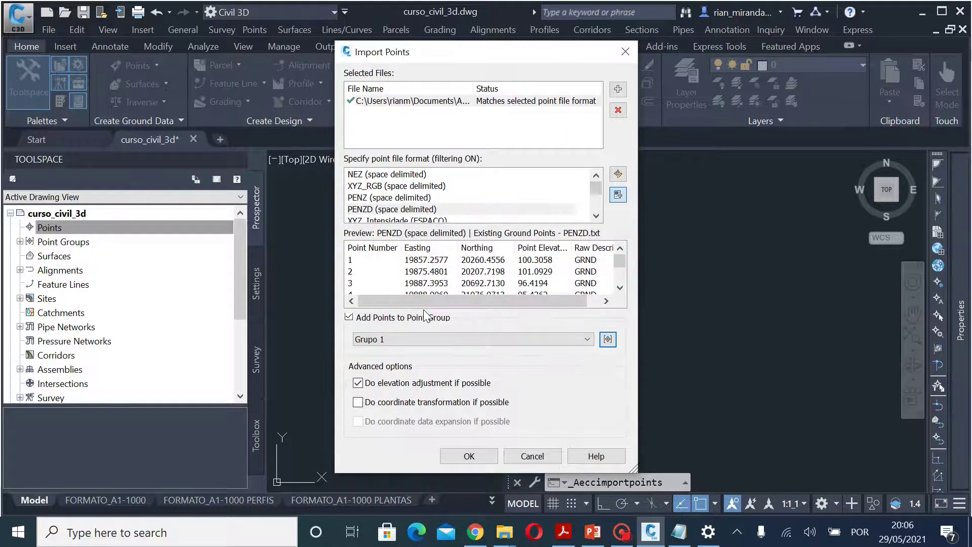
left_click(486, 454)
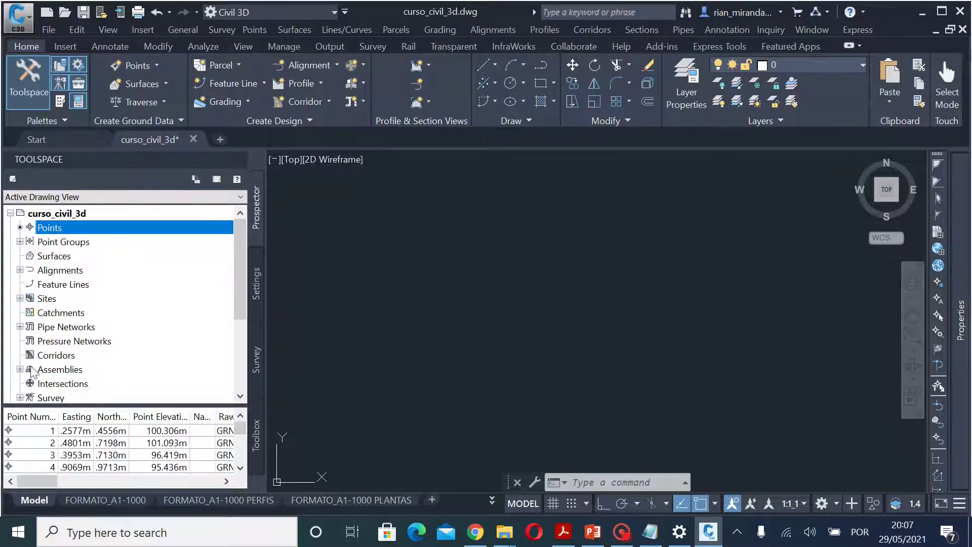
- Expand the point groups and look through the list of points in Grupo 1
left_click(20, 242)
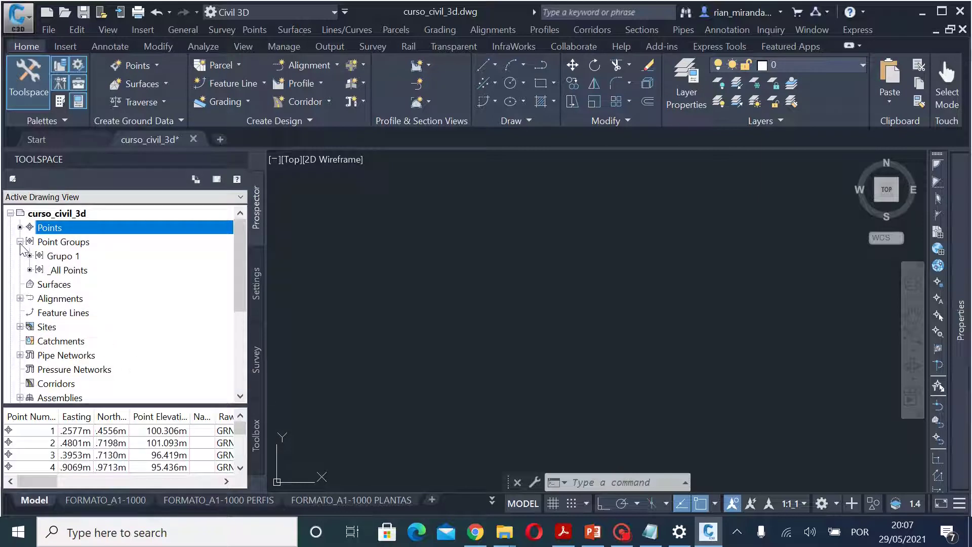
left_click(66, 259)
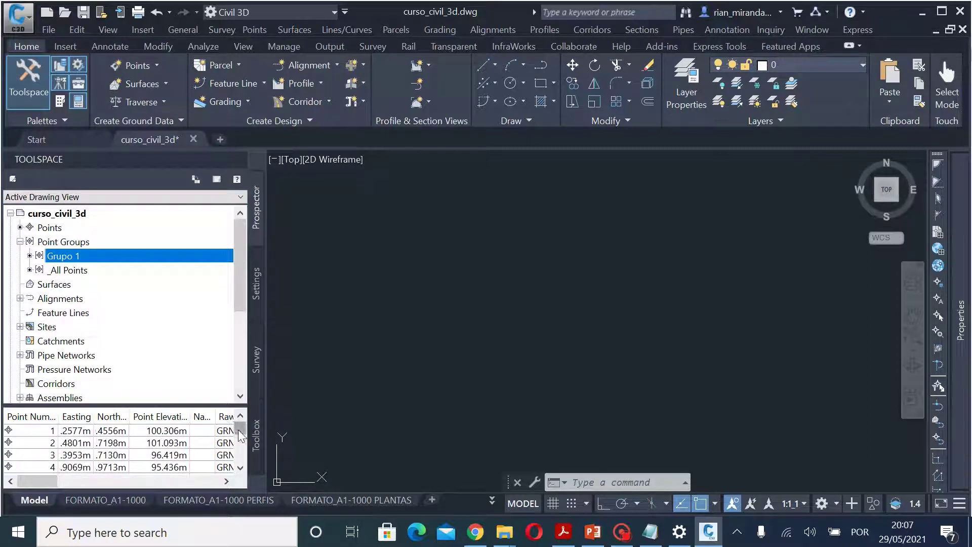
left_click_drag(238, 430, 236, 457)
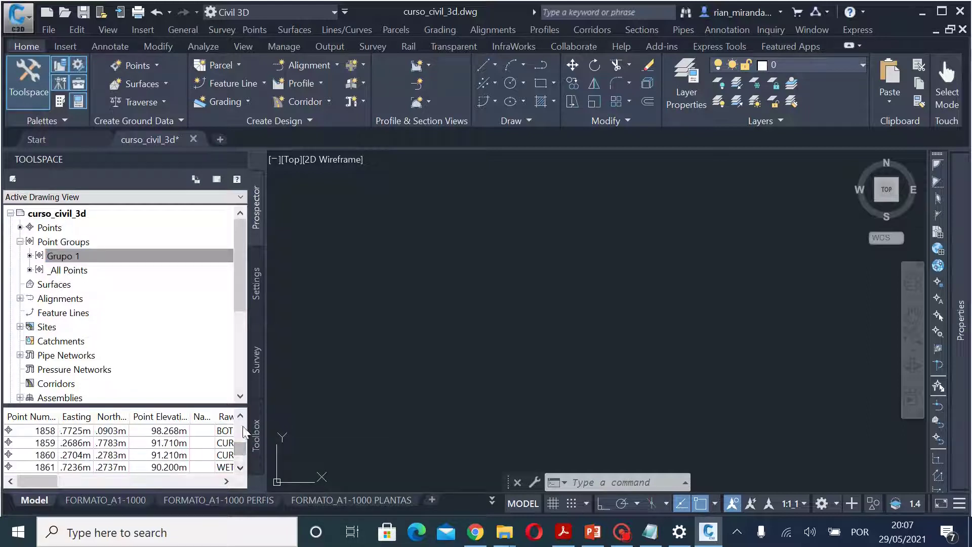
scroll(242, 426, "up", 7)
scroll(242, 452, "up", 3)
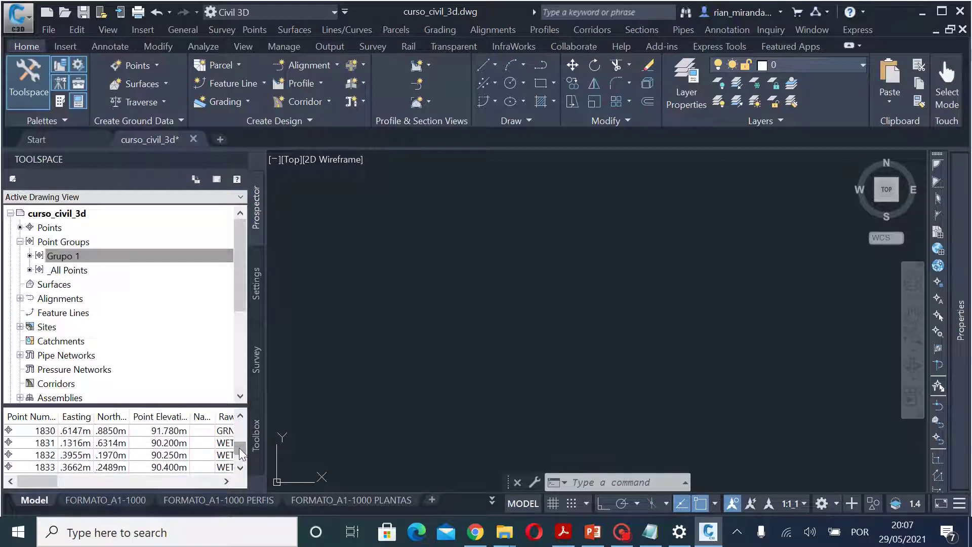
left_click_drag(239, 429, 239, 421)
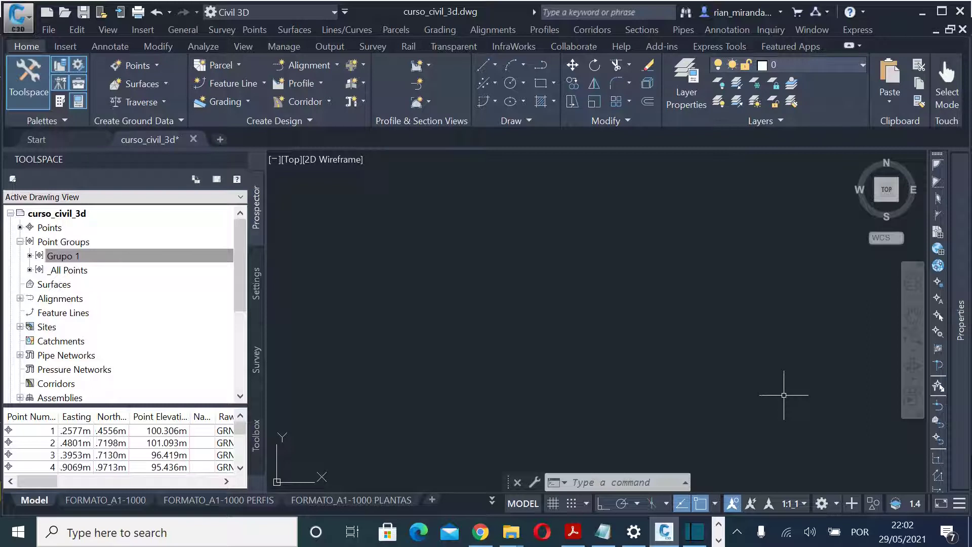
- Zoom to the drawing extents and inspect the imported point labels up close around point 1409
type("Z")
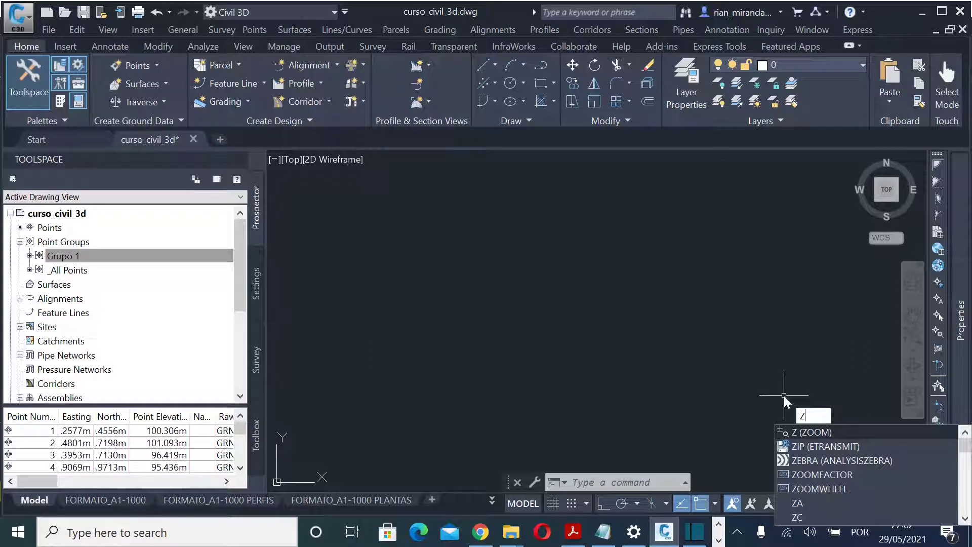
key("Return")
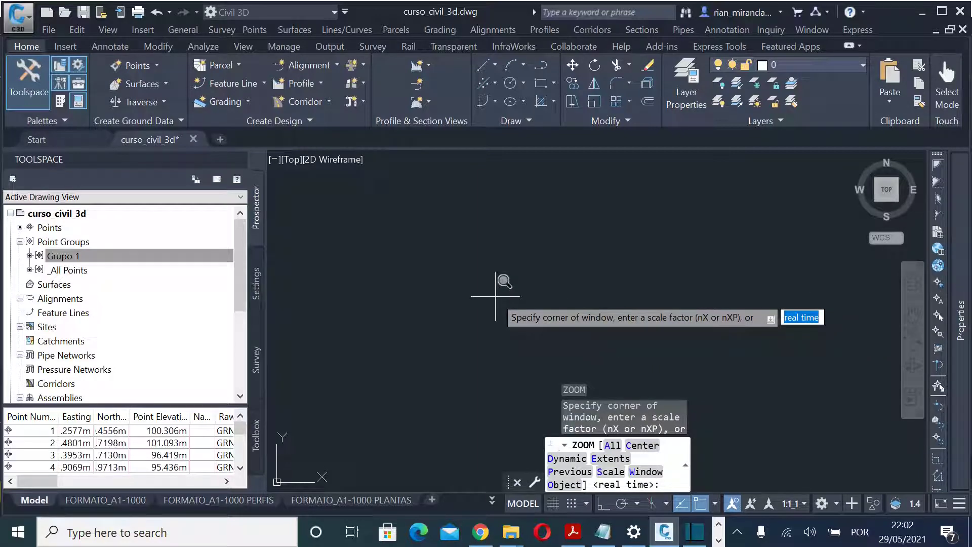
type("e")
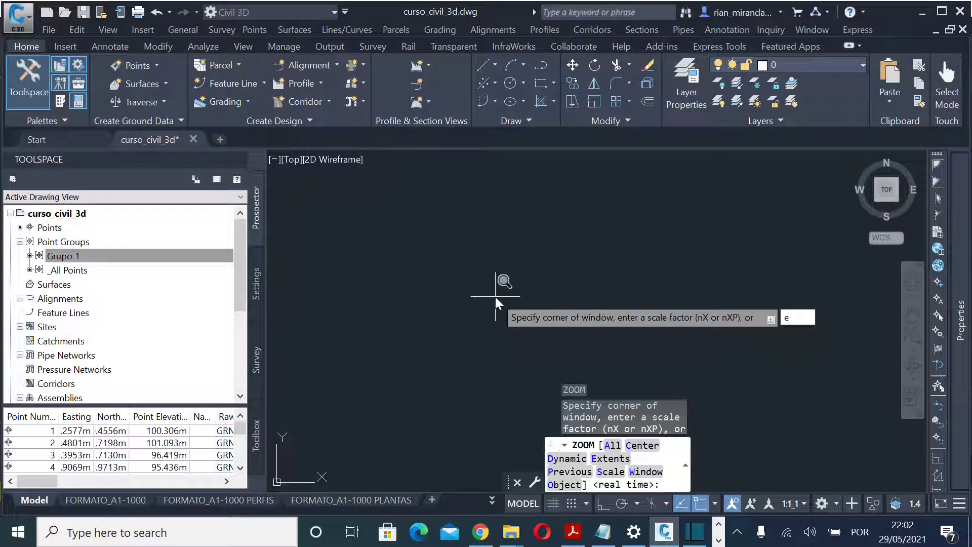
key("Return")
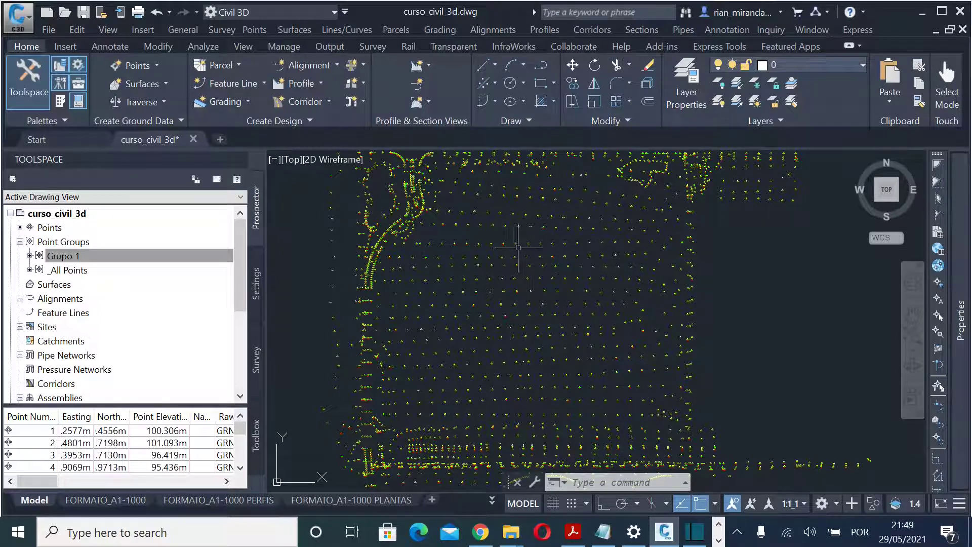
scroll(518, 262, "up", 10)
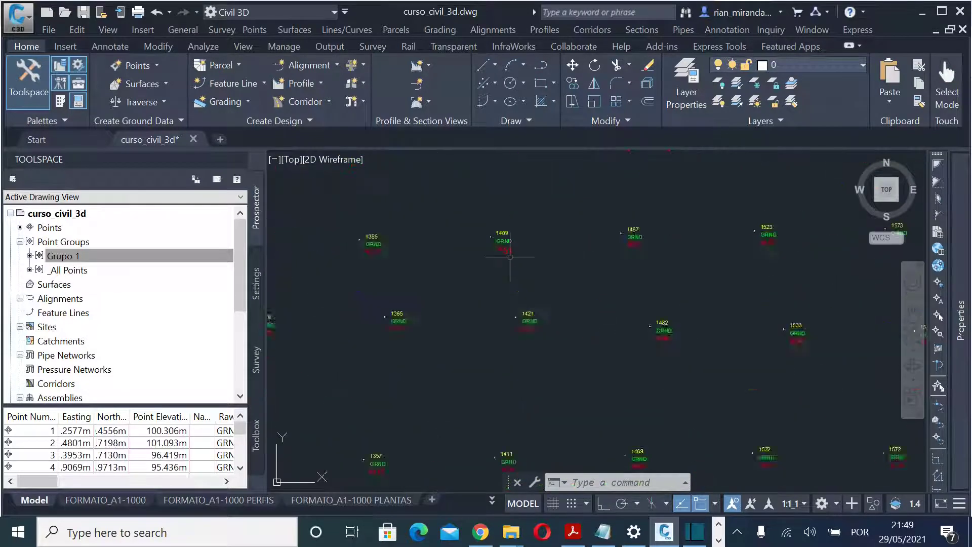
scroll(472, 228, "up", 2)
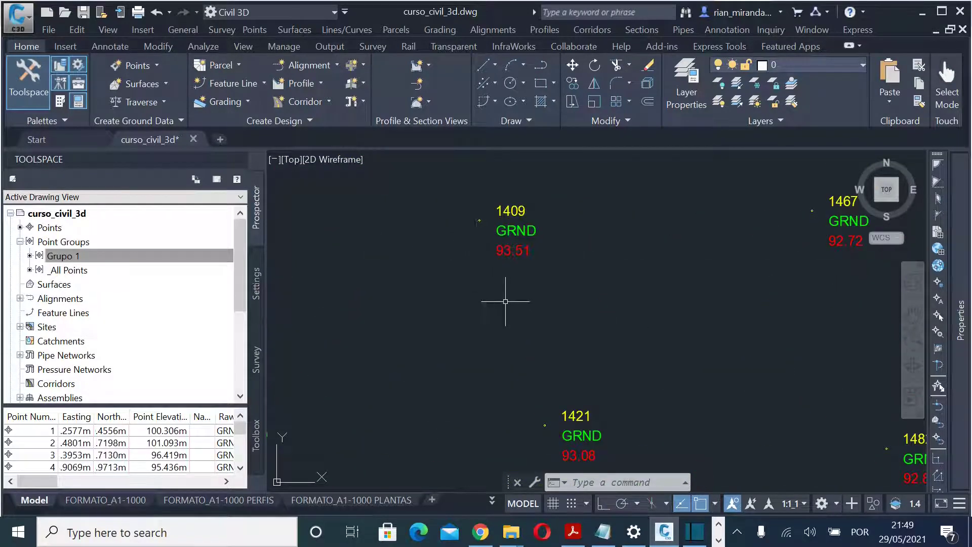
- Select the marker of point 1409 with a selection window
left_click(469, 204)
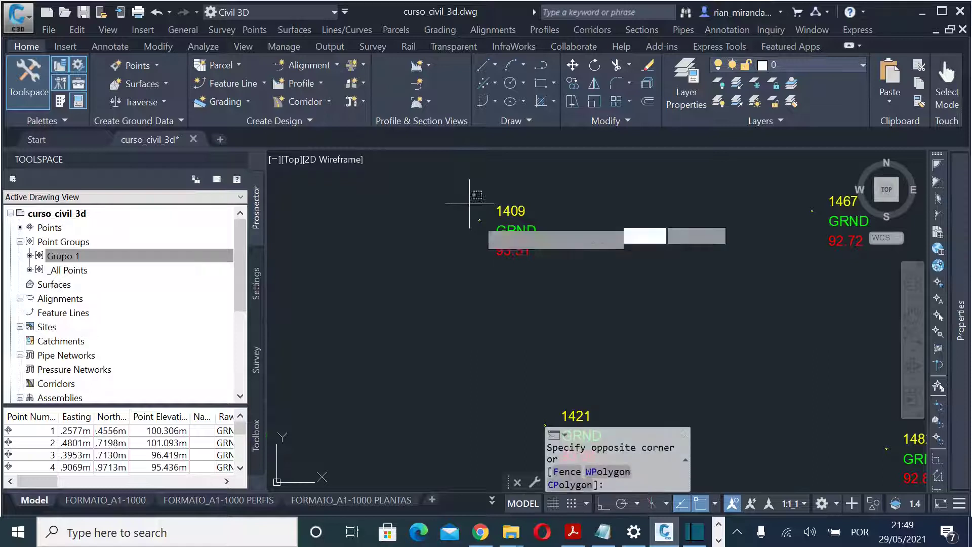
left_click(497, 232)
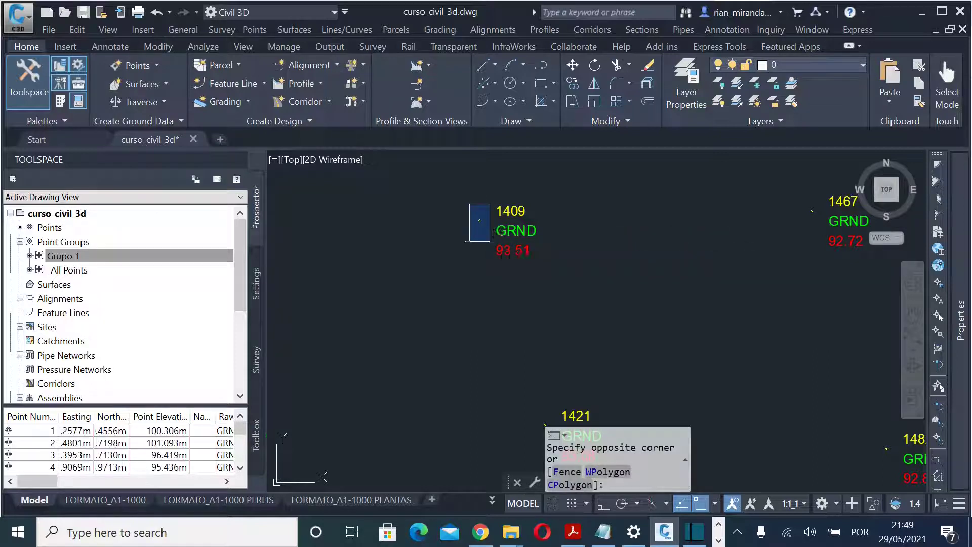